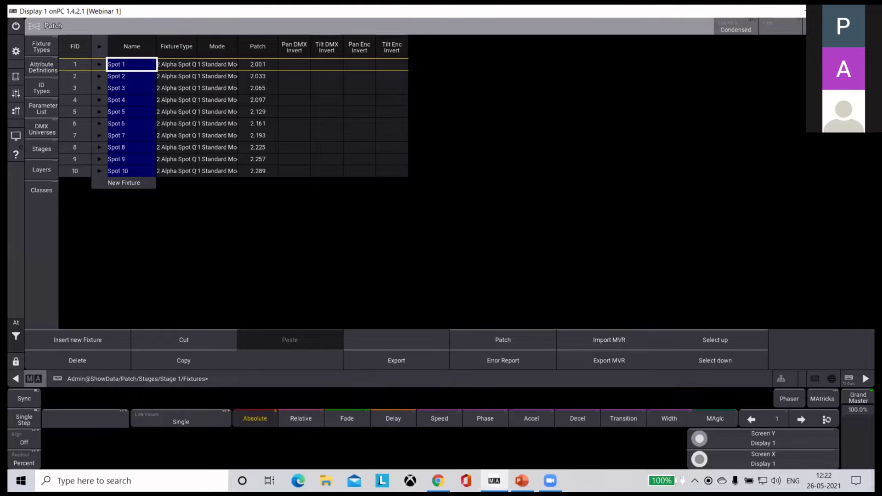
- Leave the fixture patch and keep the changes
key("Escape")
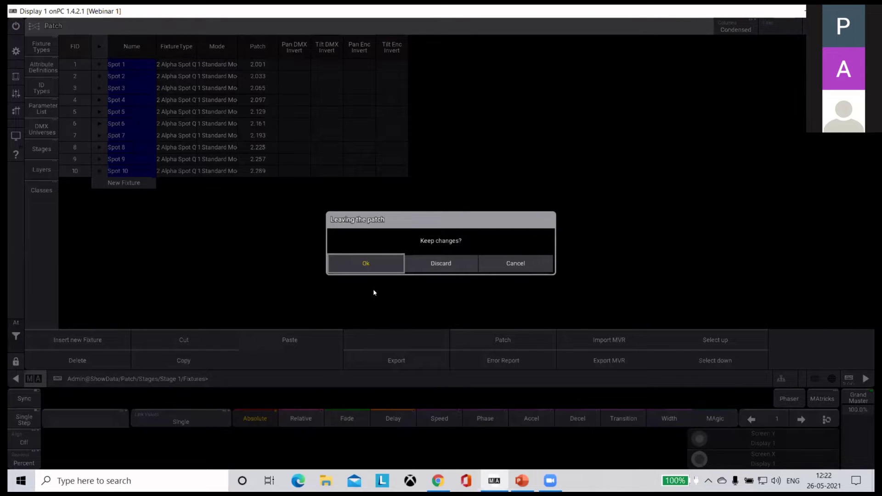
left_click(371, 262)
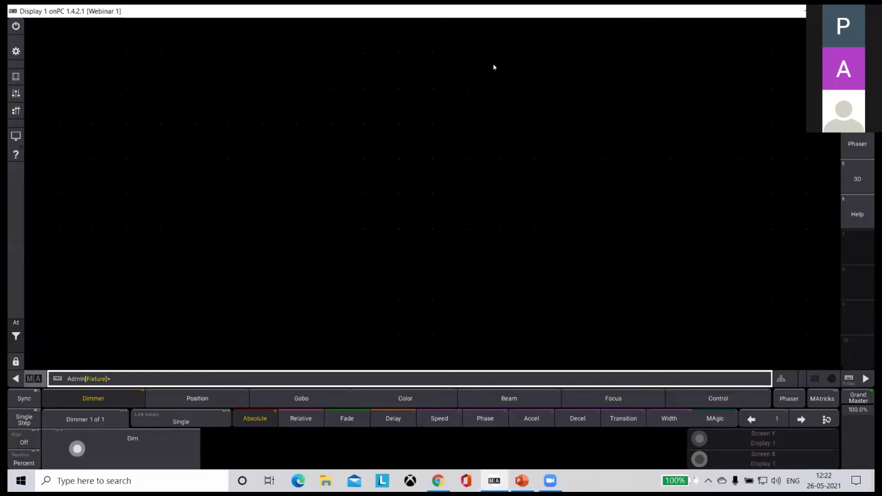
- Add a Playback window on one half of the empty screen and a 3D window on the other half
left_click(474, 55)
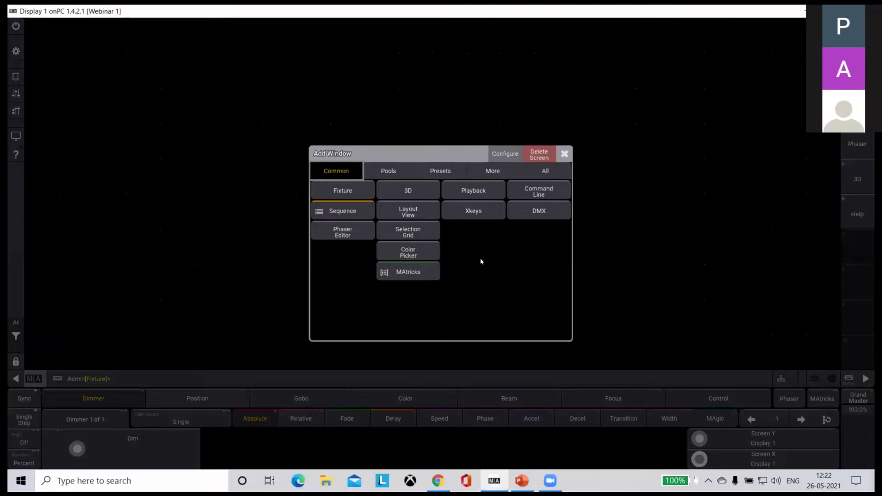
left_click(476, 190)
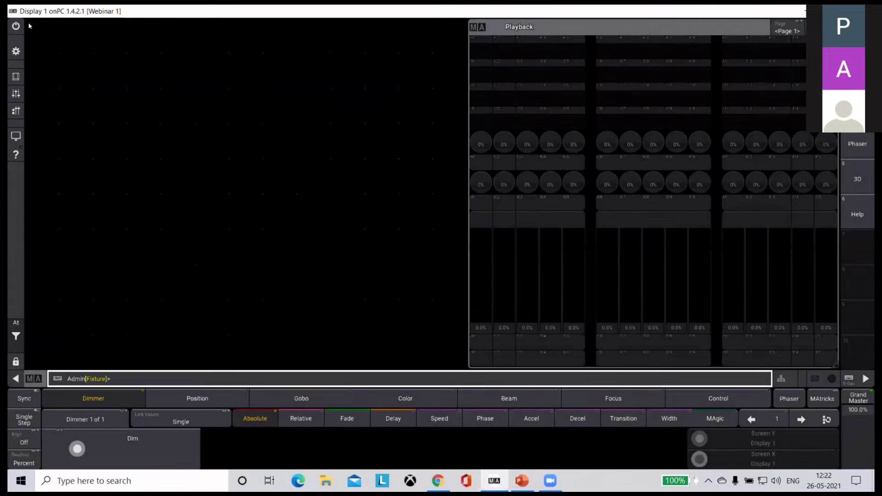
left_click(394, 191)
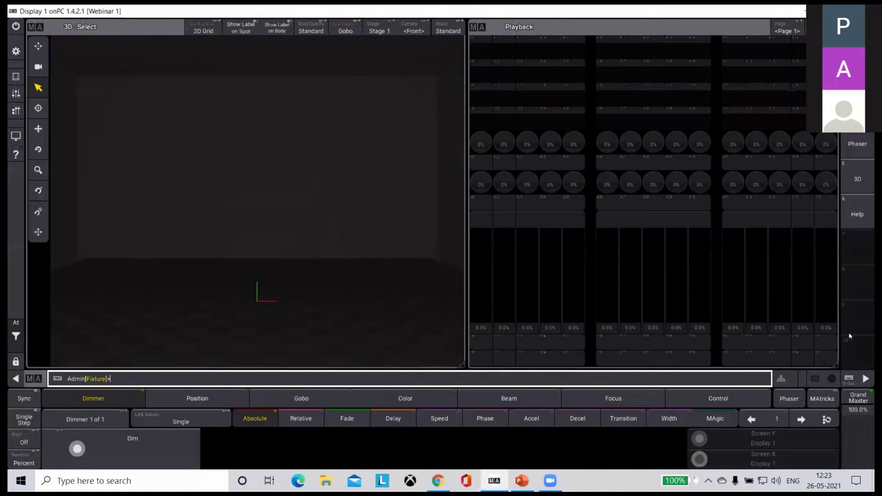
- Store the current window layout on view button 9 with the label "3D"
type("Store")
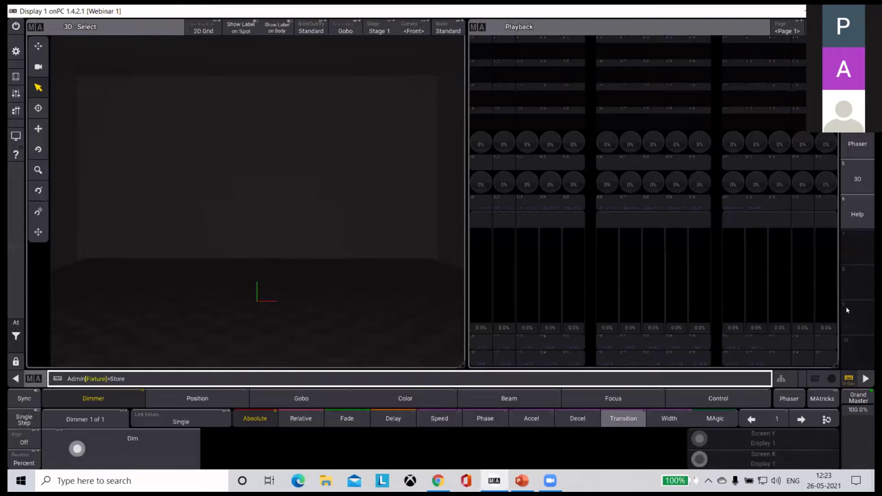
left_click(850, 315)
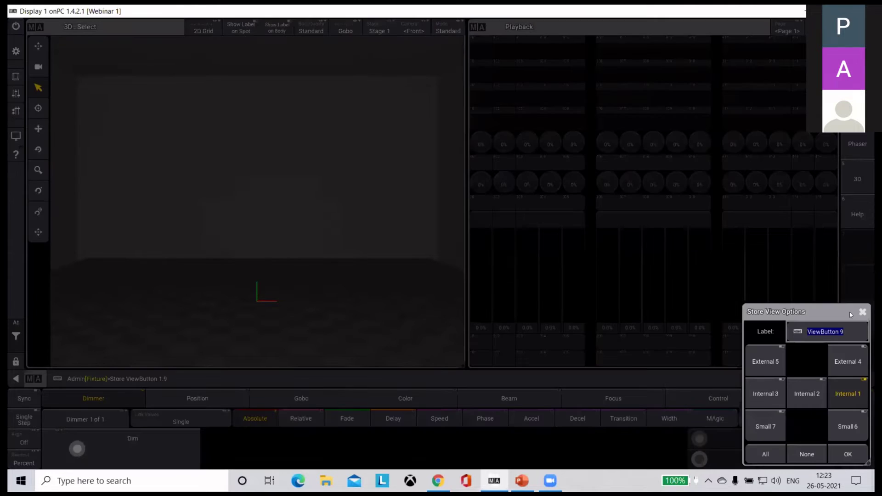
type("3D")
key("Return")
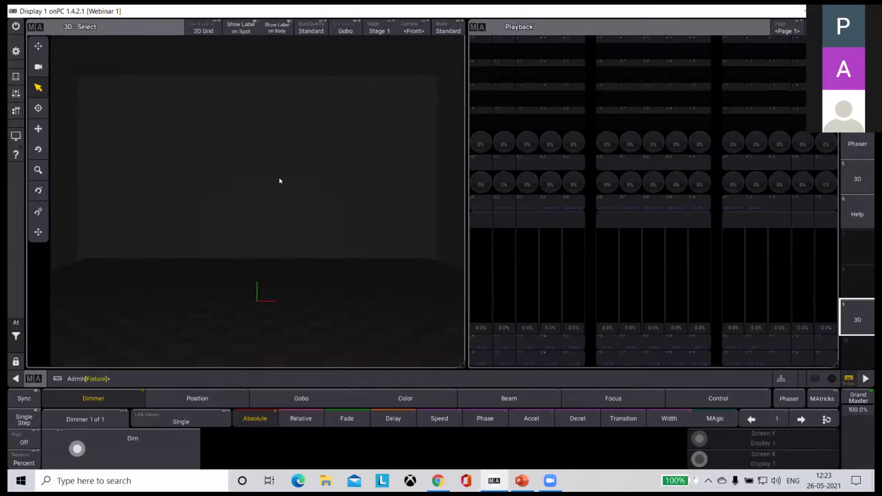
- Select fixtures 1 thru 10 using the on-screen command section
left_click(16, 76)
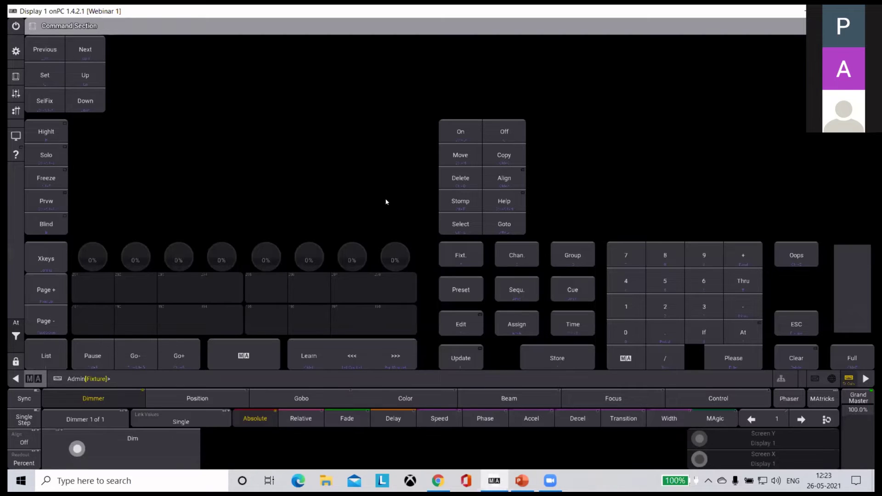
left_click(459, 253)
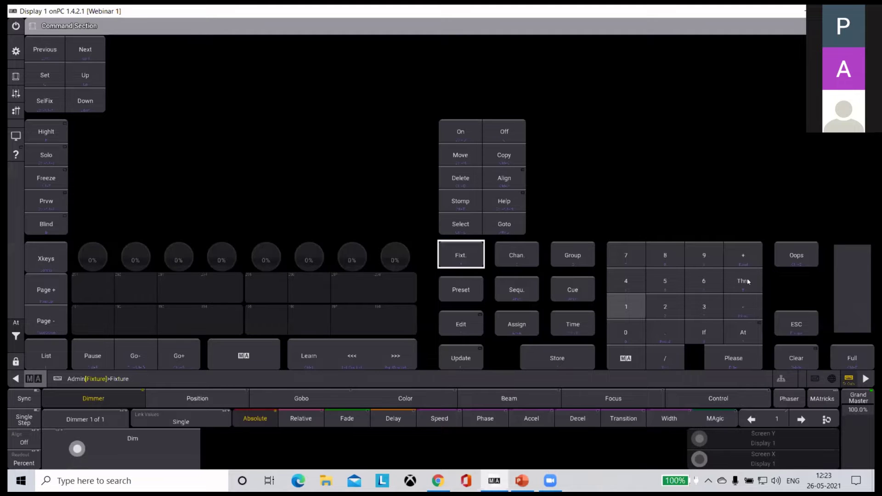
left_click(631, 315)
key("t")
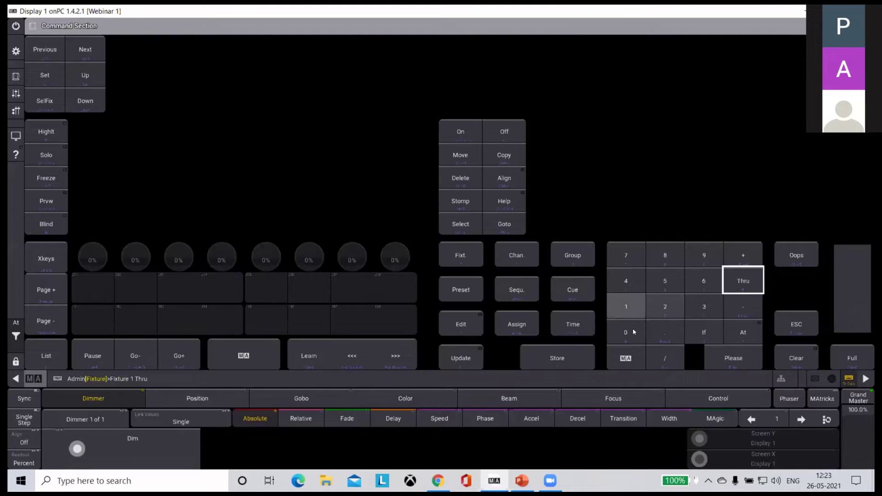
left_click(634, 332)
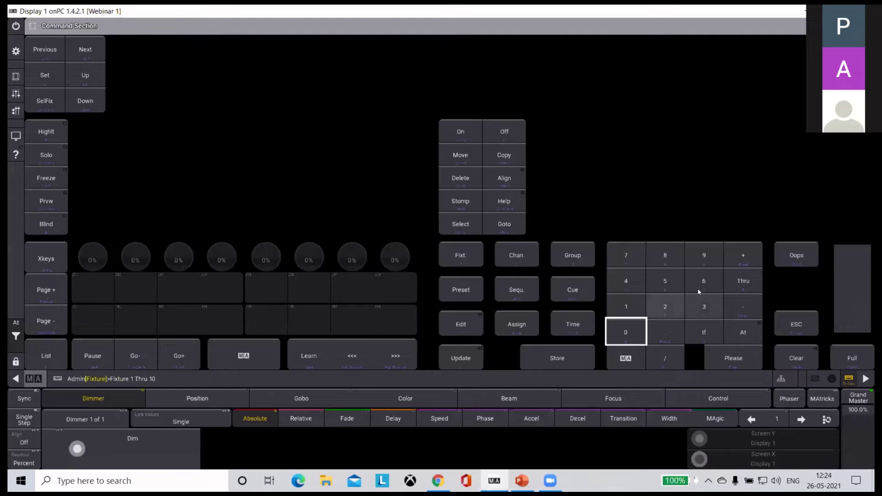
left_click(728, 359)
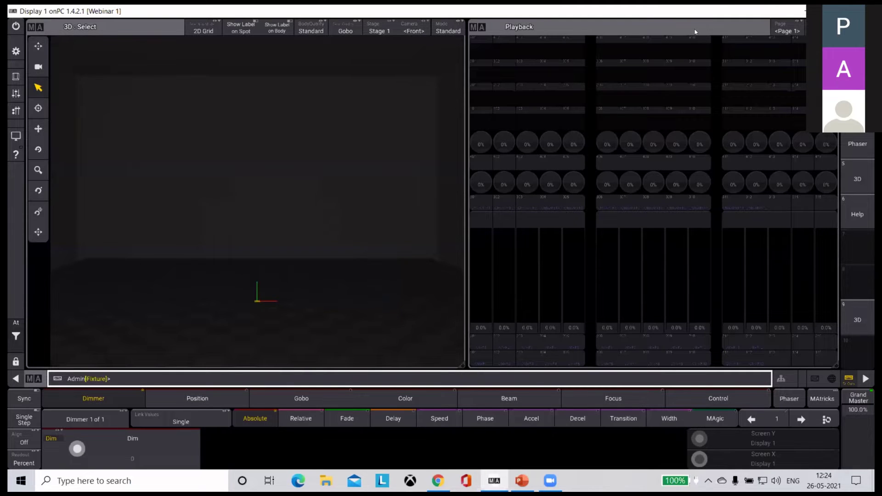
- Put the 3D window in Setup mode and set the selected fixtures' Pos Z to 8 m
double_click(704, 12)
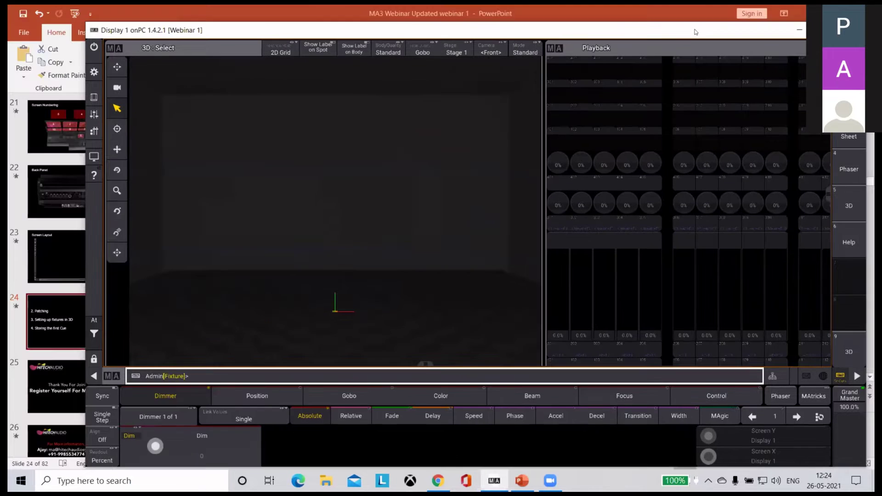
left_click(528, 53)
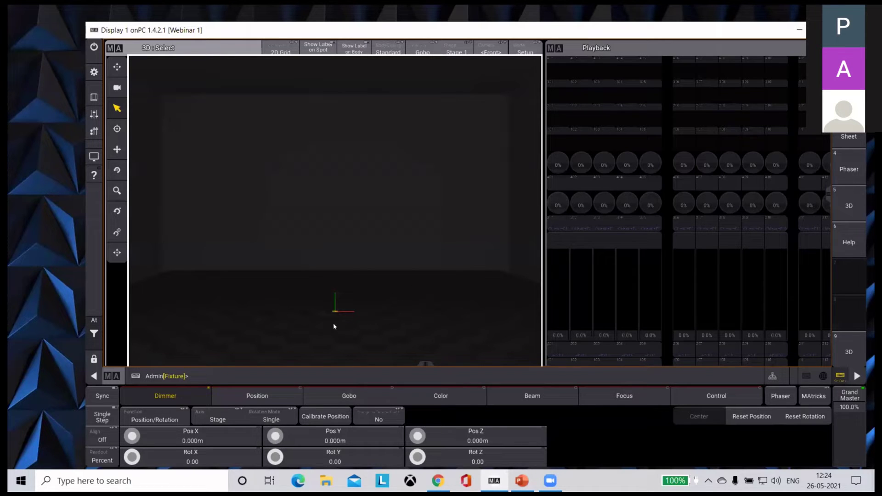
left_click(456, 437)
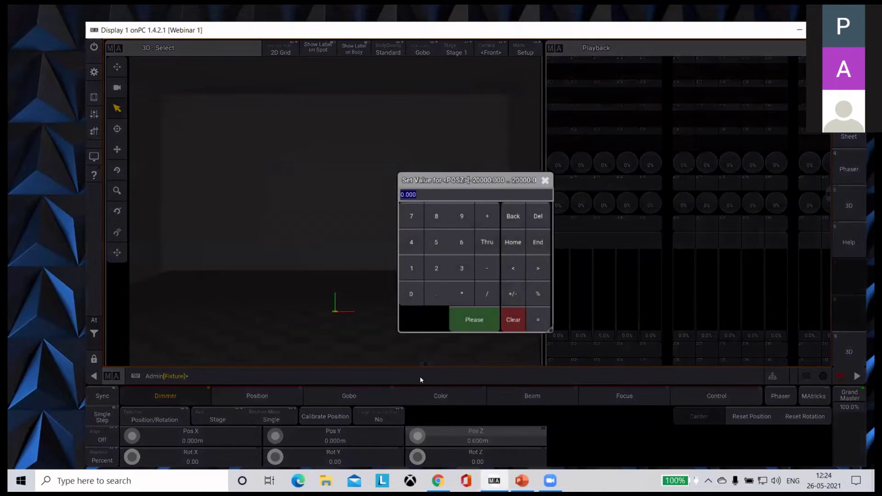
left_click(437, 222)
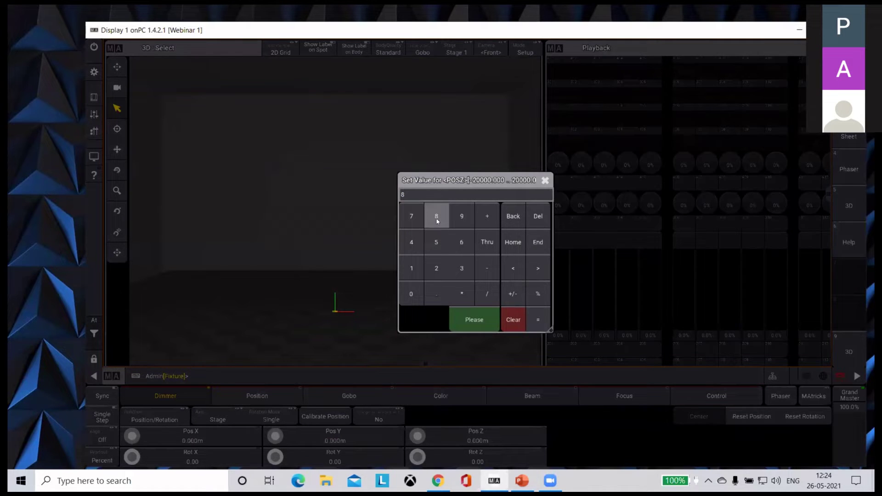
left_click(460, 314)
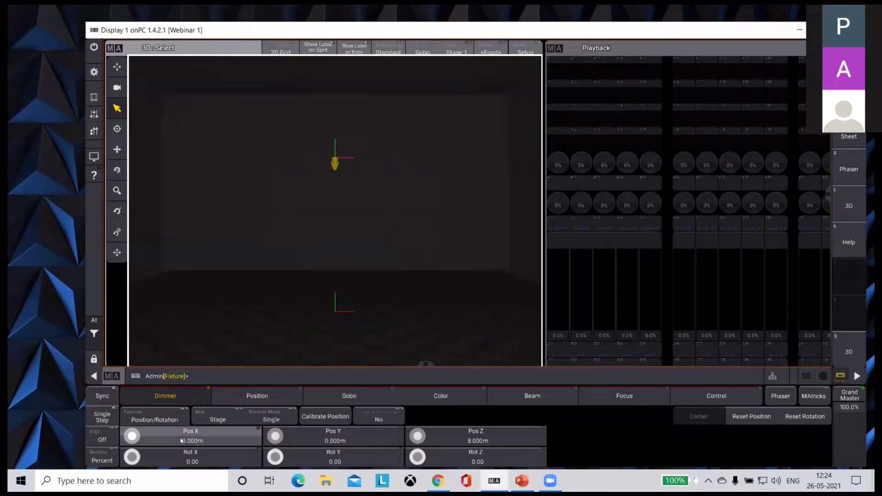
- Spread the selected fixtures along the stage by setting their Pos X to -4 thru 4
left_click(205, 440)
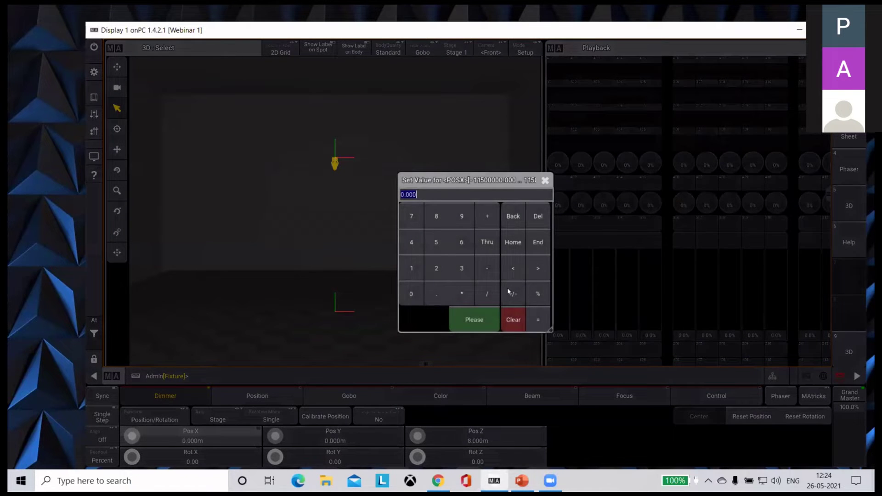
type("-4")
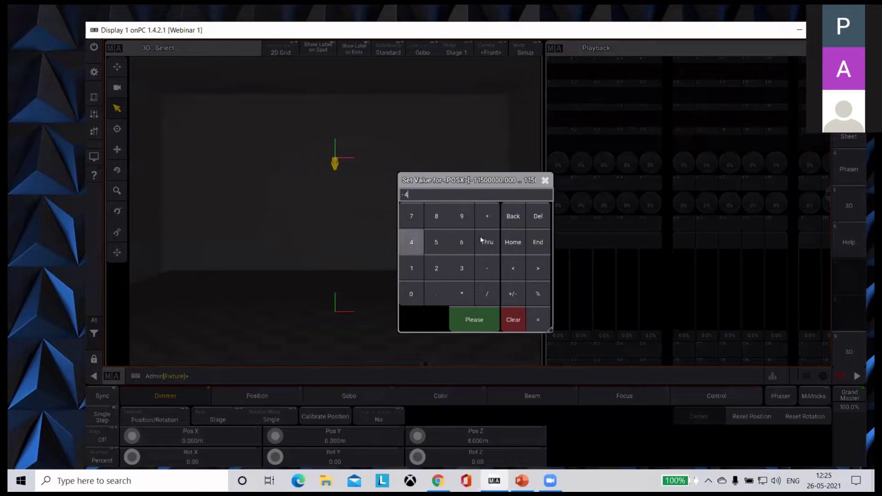
type("t")
left_click(409, 241)
left_click(472, 321)
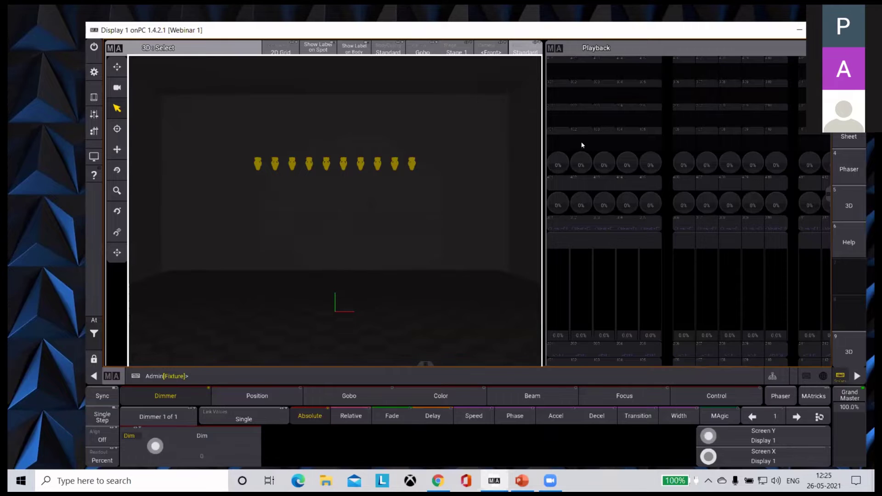
- Maximize the console window and set the selected fixtures' dimmer to 100 percent
key("super+Up")
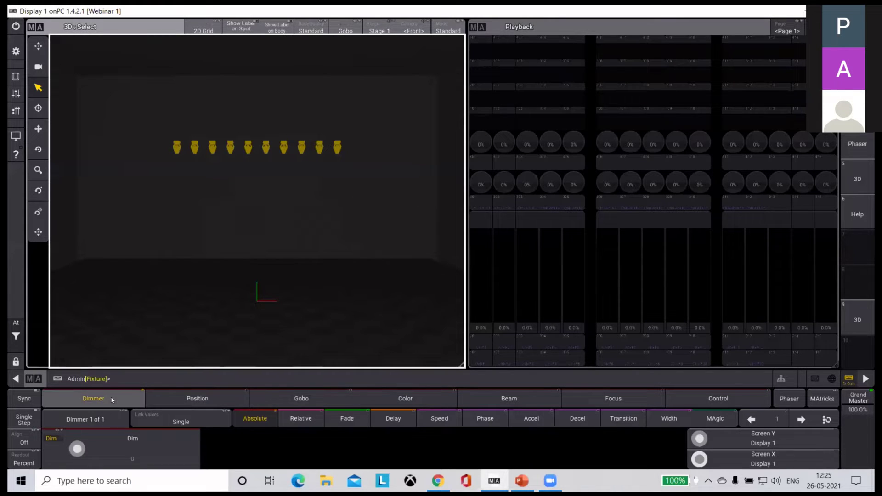
left_click(117, 458)
left_click(270, 268)
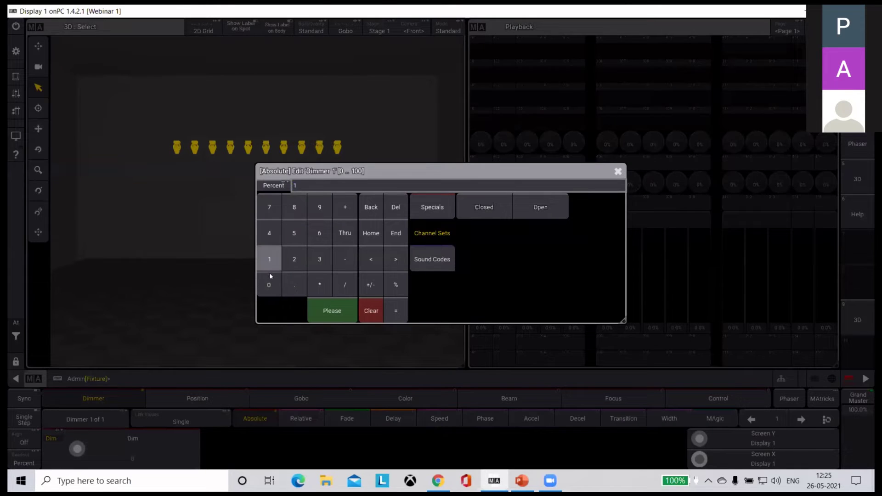
left_click(269, 283)
left_click(269, 283)
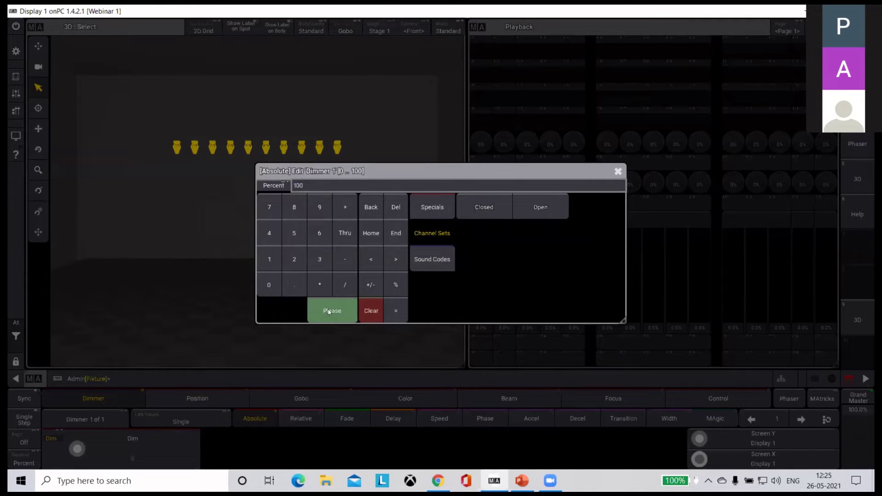
left_click(329, 312)
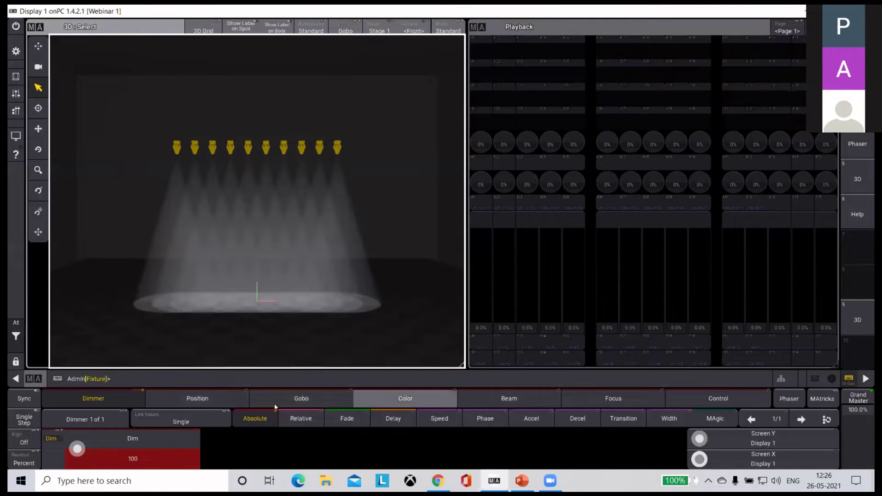
- Adjust the selected fixtures' tilt to about 33 percent so the beams aim toward the front of the stage
left_click(207, 405)
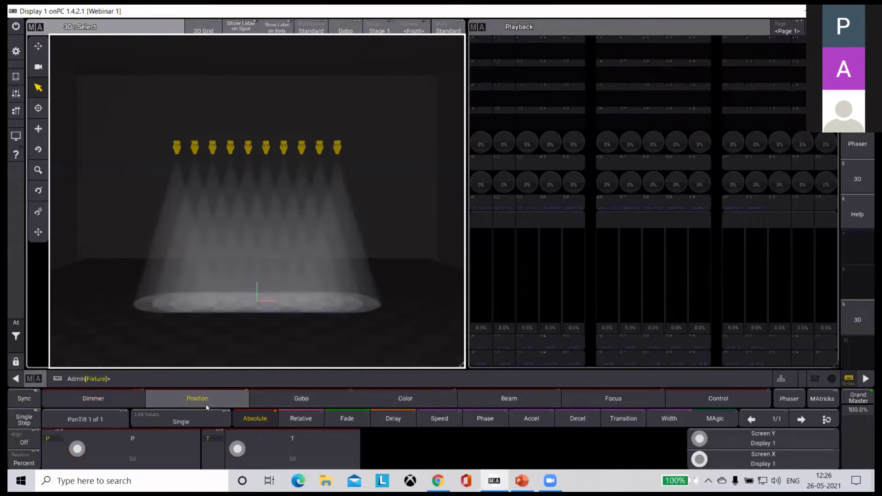
left_click(242, 456)
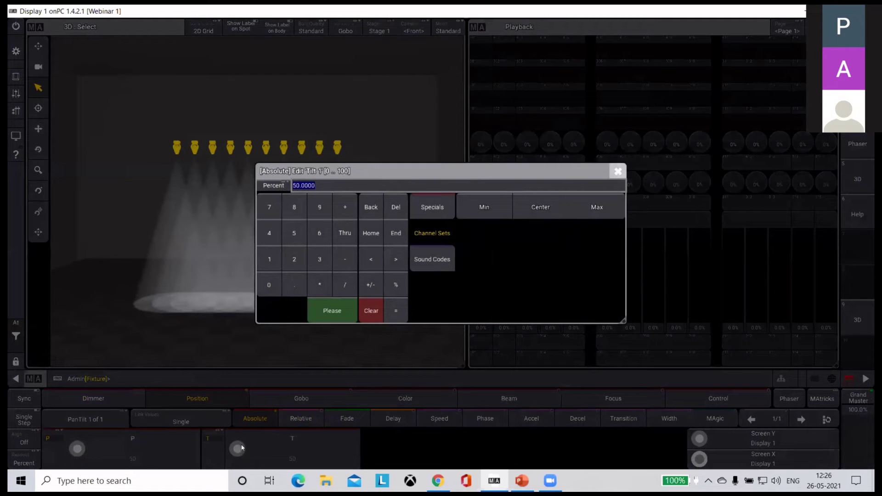
left_click(618, 171)
scroll(235, 443, "down", 6)
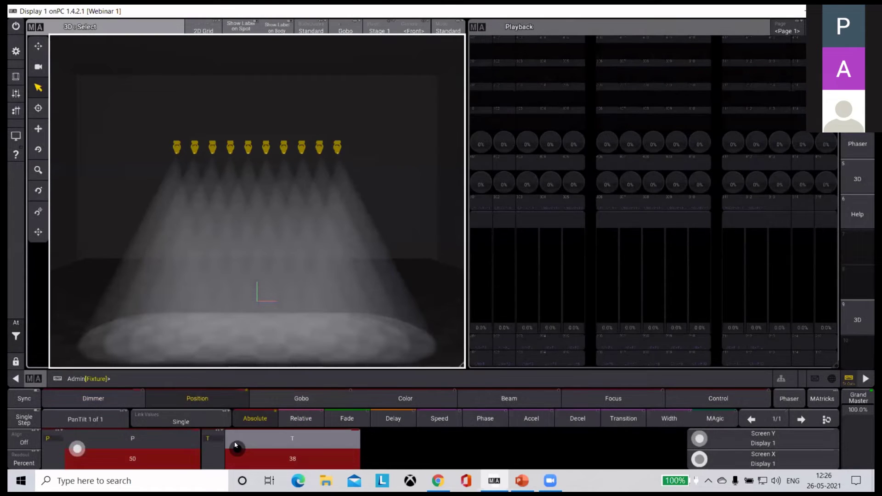
scroll(235, 446, "up", 1)
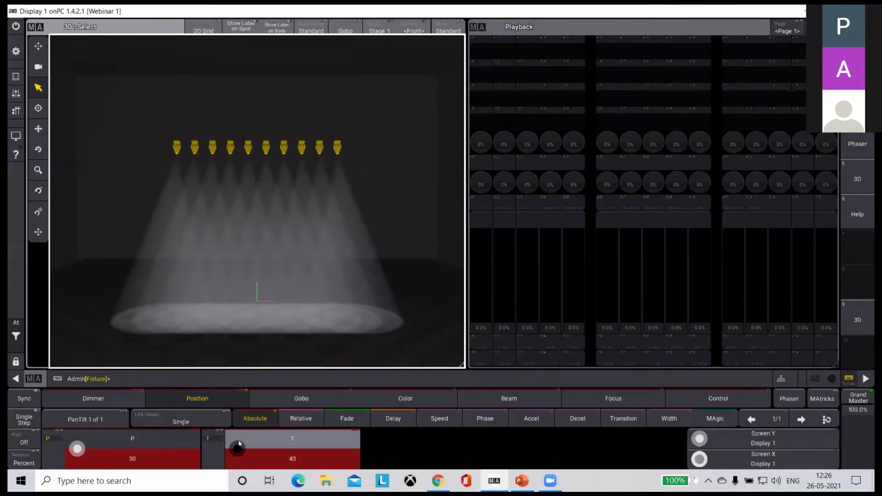
scroll(235, 449, "down", 5)
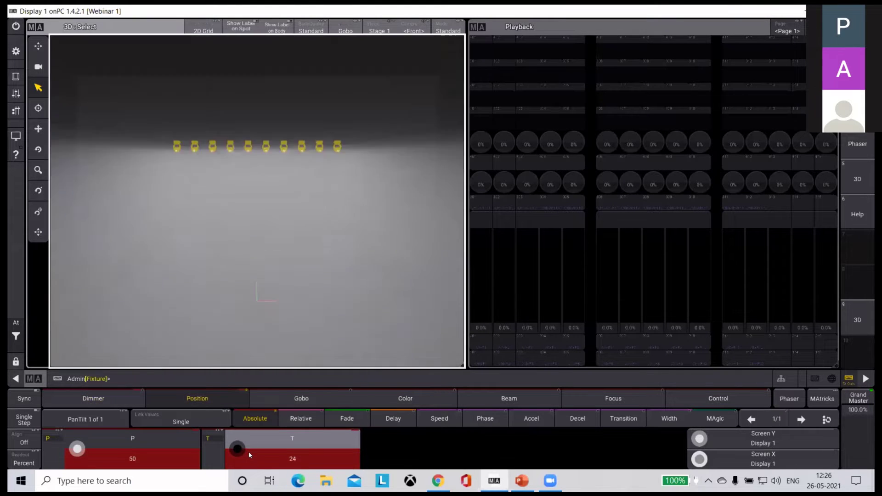
scroll(235, 451, "up", 1)
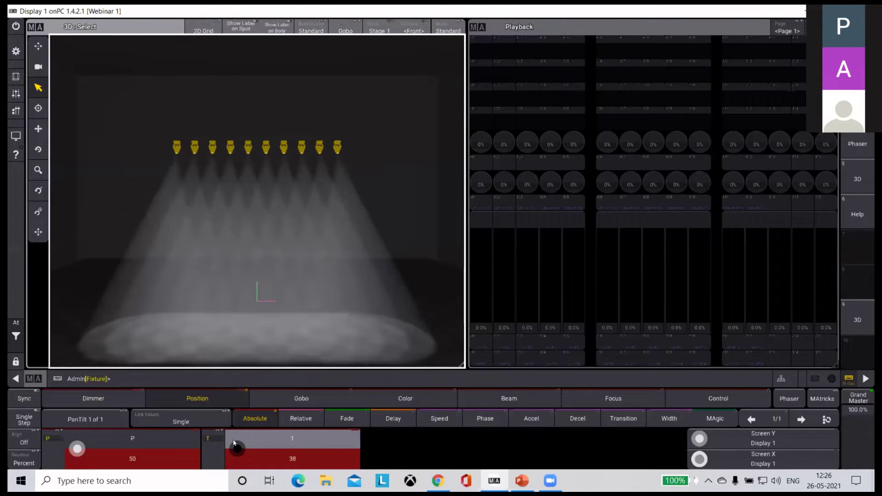
scroll(240, 449, "up", 9)
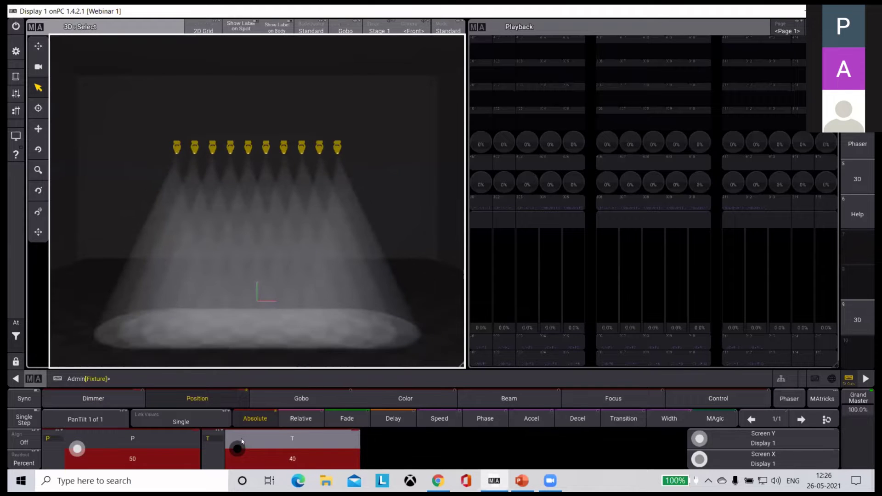
scroll(236, 448, "down", 7)
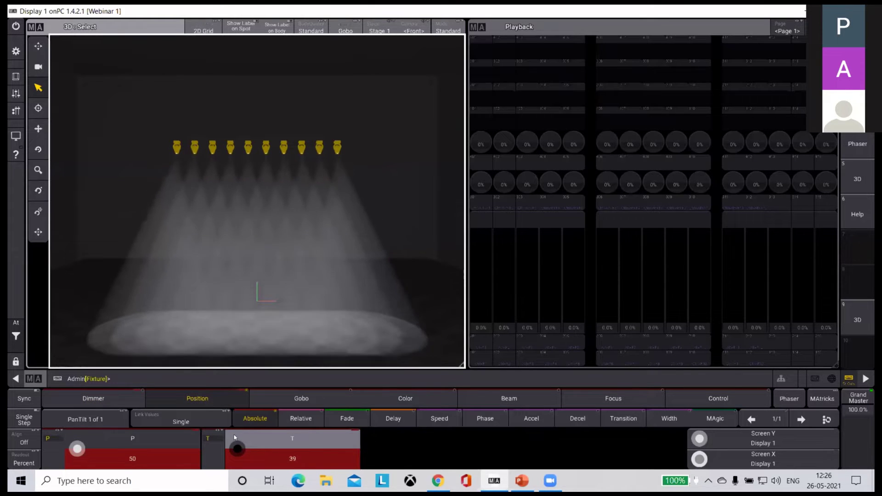
scroll(236, 449, "down", 4)
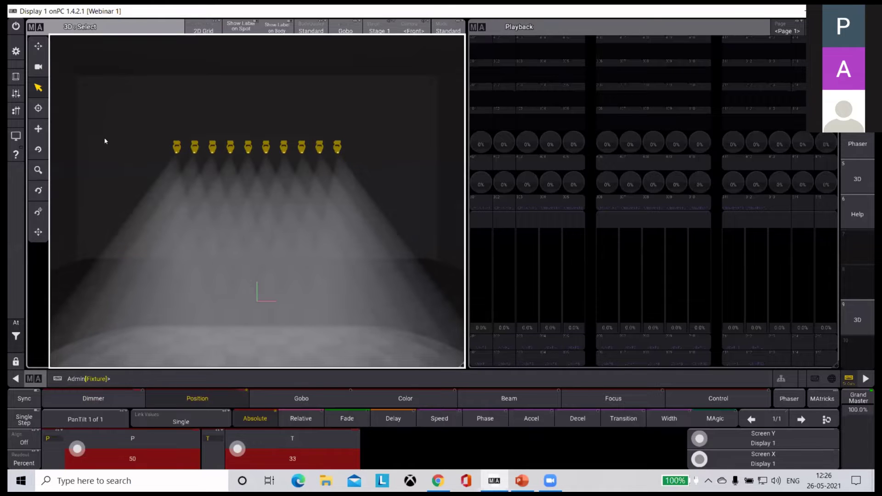
- Store the selected fixtures' dimmer and position values as the first cue on the first fader executor of the playback window
left_click(12, 78)
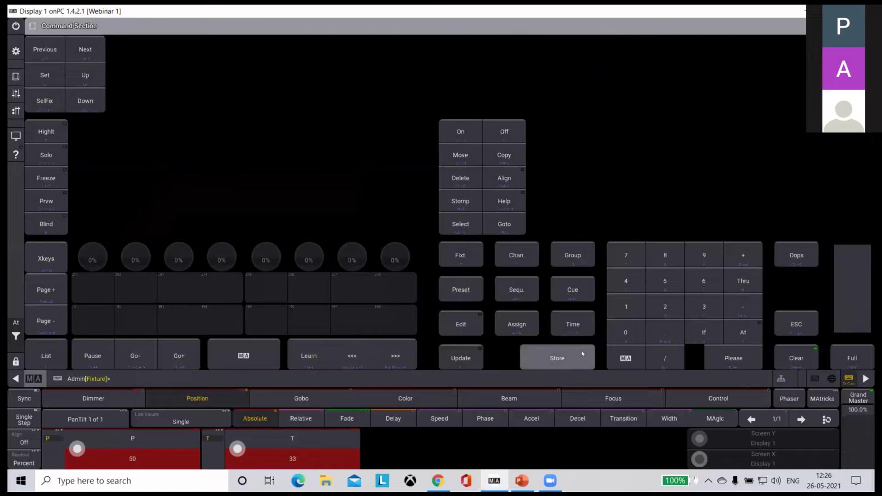
left_click(561, 361)
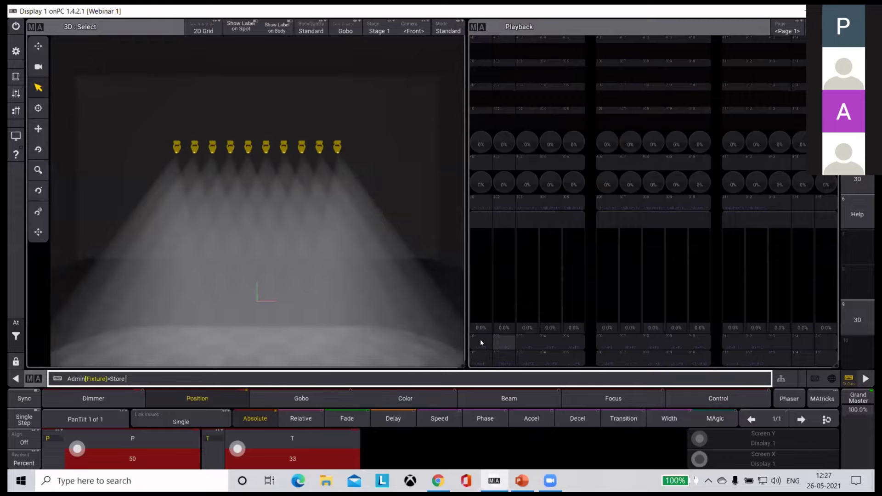
left_click(480, 308)
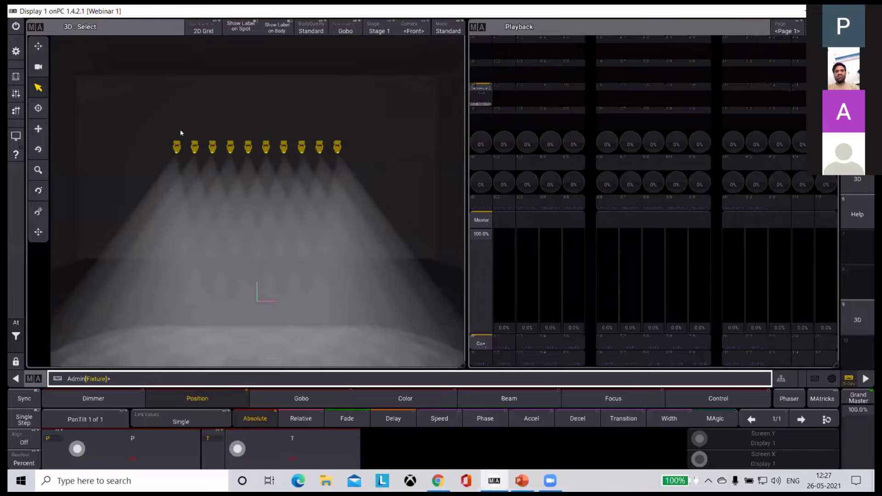
- Clear the programmer and operate the master fader of the first executor to check the stored cue's playback
left_click(16, 322)
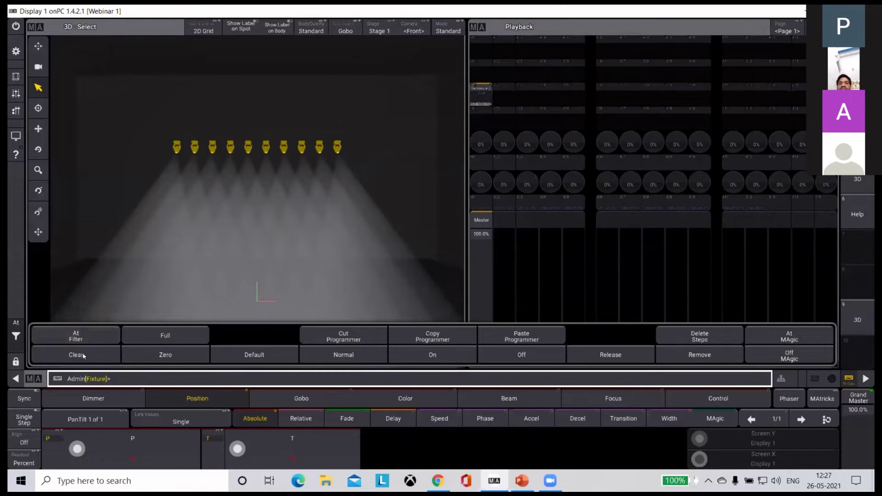
left_click(83, 356)
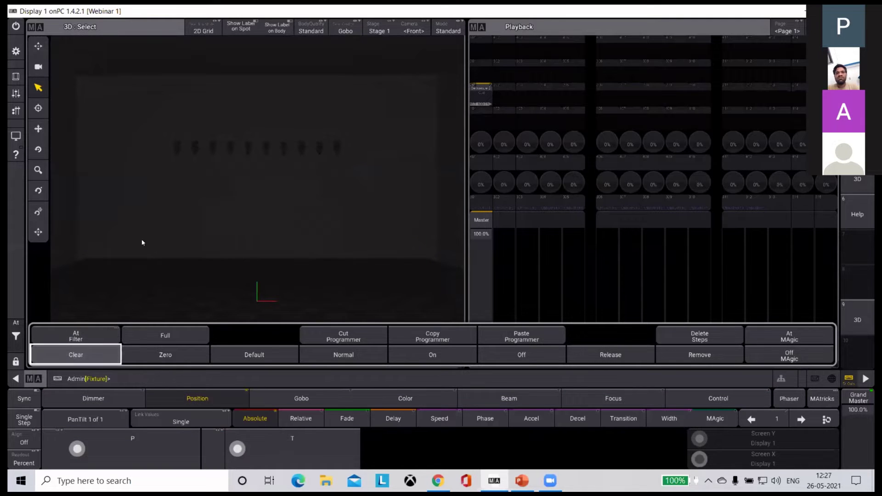
left_click(150, 220)
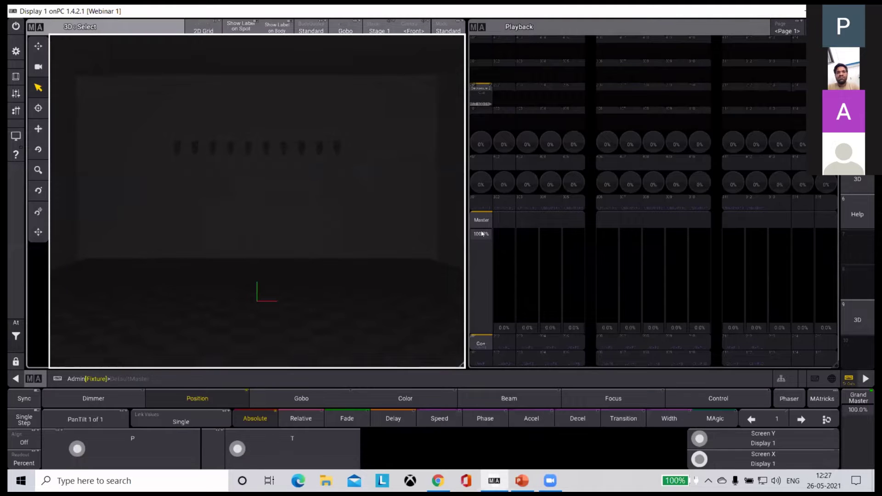
mouse_move(485, 236)
left_mouse_down()
mouse_move(480, 327)
mouse_move(479, 238)
left_mouse_up()
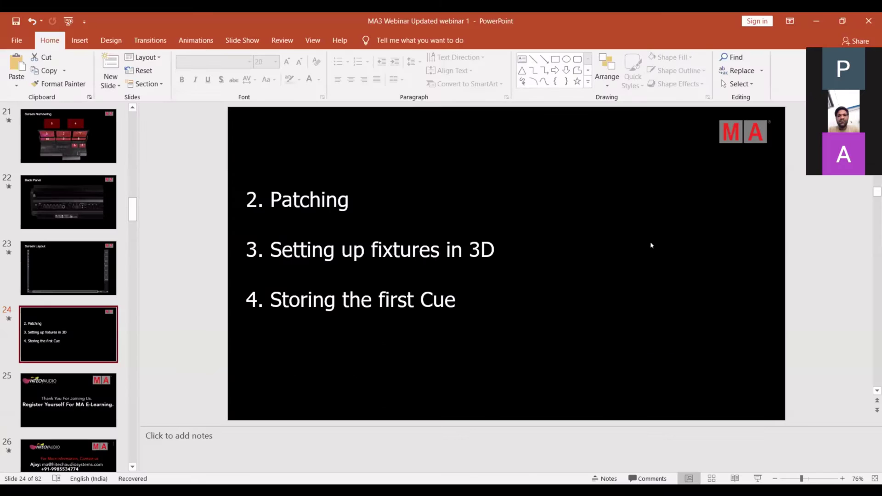
- Switch to the PowerPoint presentation and start the slide show from the current slide
left_click(759, 479)
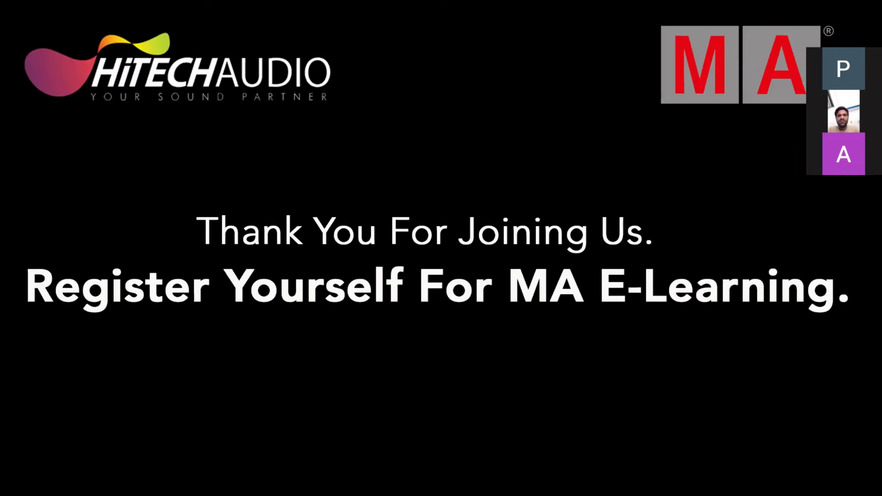